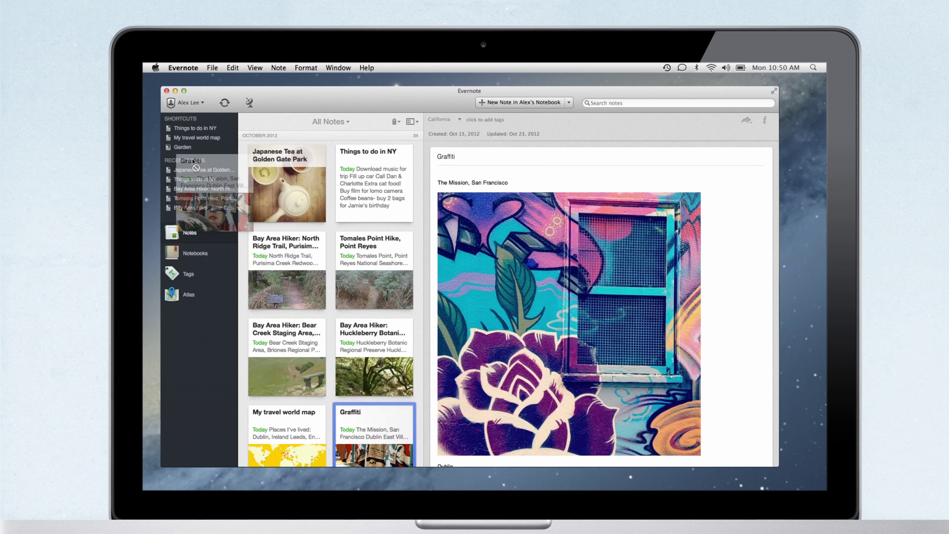
# Add the Graffiti note and the Burger Recipes notebook to Shortcuts.
pyautogui.moveTo(354, 415); pyautogui.dragTo(185, 155)
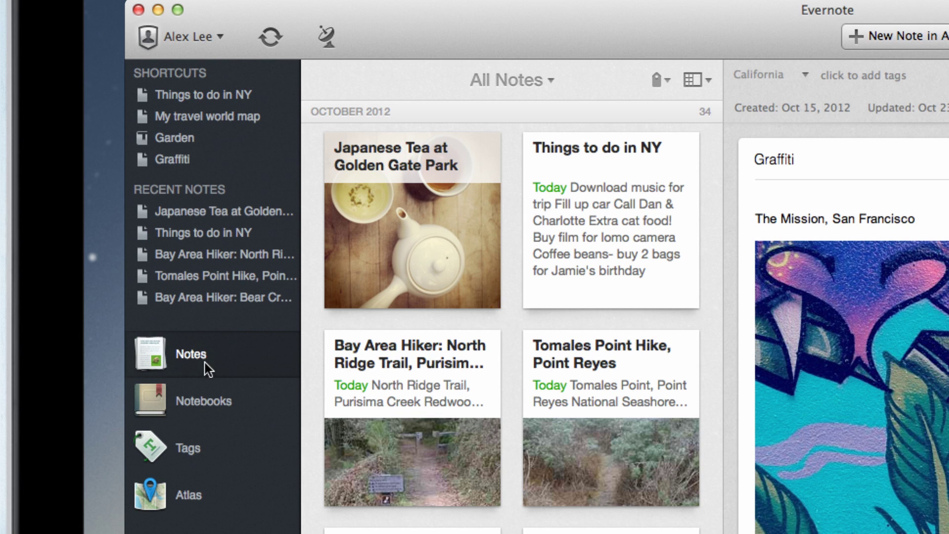
pyautogui.click(202, 401)
pyautogui.moveTo(650, 219); pyautogui.dragTo(256, 181)
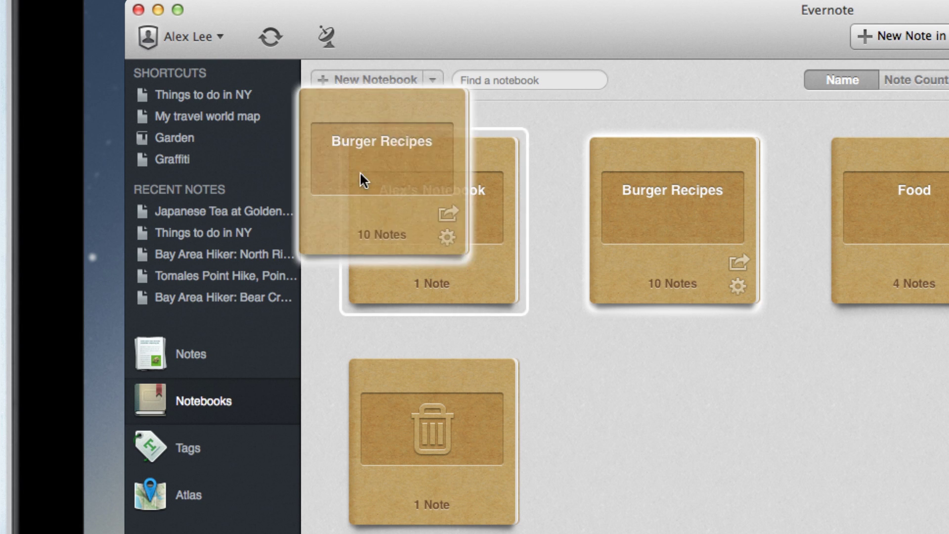
# Move Graffiti up to second in Shortcuts and open the Japanese Tea at Golden Gate Park note.
pyautogui.click(211, 179)
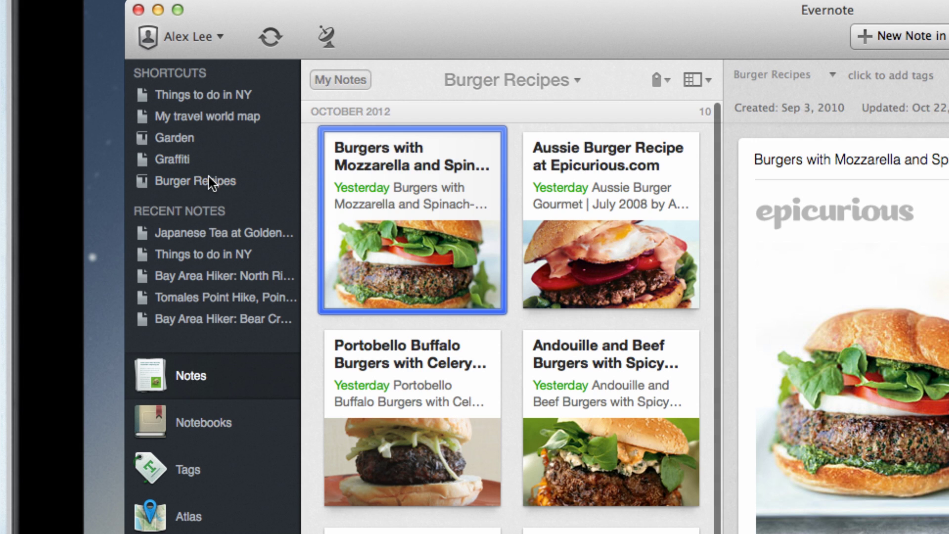
pyautogui.moveTo(187, 161)
pyautogui.mouseDown()
pyautogui.moveTo(190, 125)
pyautogui.moveTo(470, 134)
pyautogui.mouseUp()
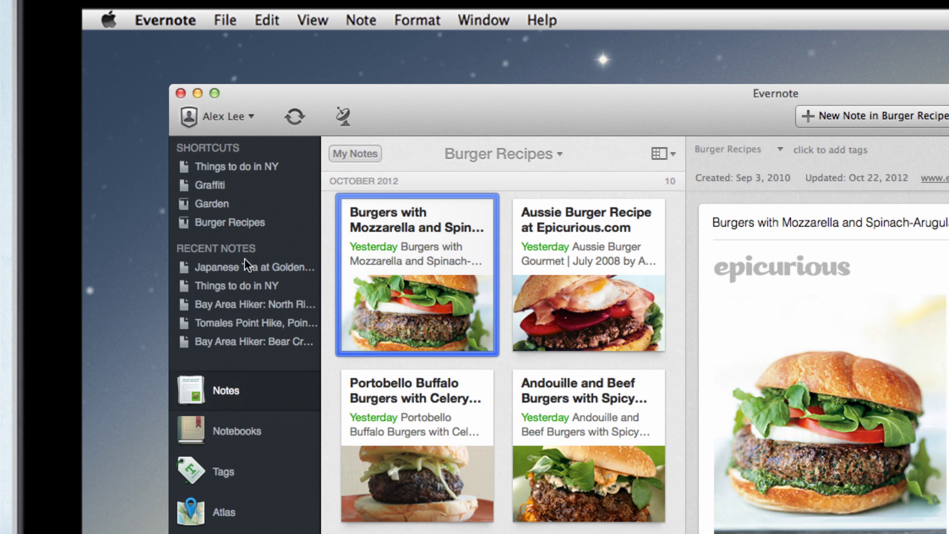
pyautogui.click(244, 267)
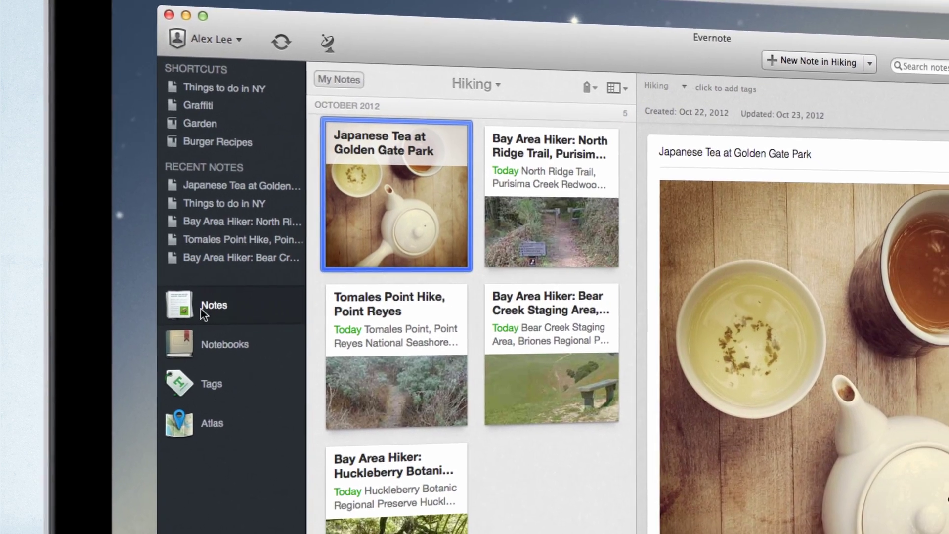
# Return to All Notes and open the SLO Travel note with its Madonna Inn sketch.
pyautogui.click(202, 309)
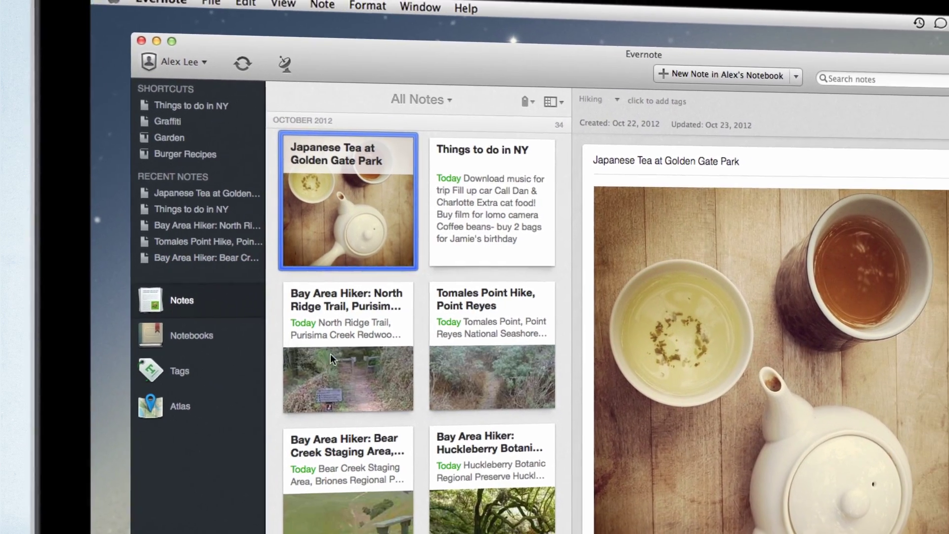
pyautogui.scroll(-3, 338, 357)
pyautogui.scroll(-5, 338, 357)
pyautogui.scroll(-5, 317, 352)
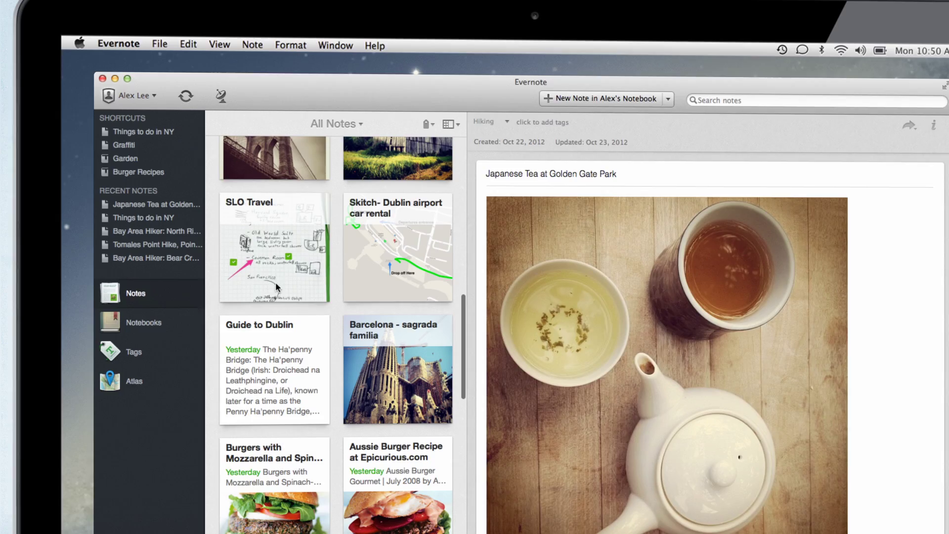
pyautogui.click(261, 271)
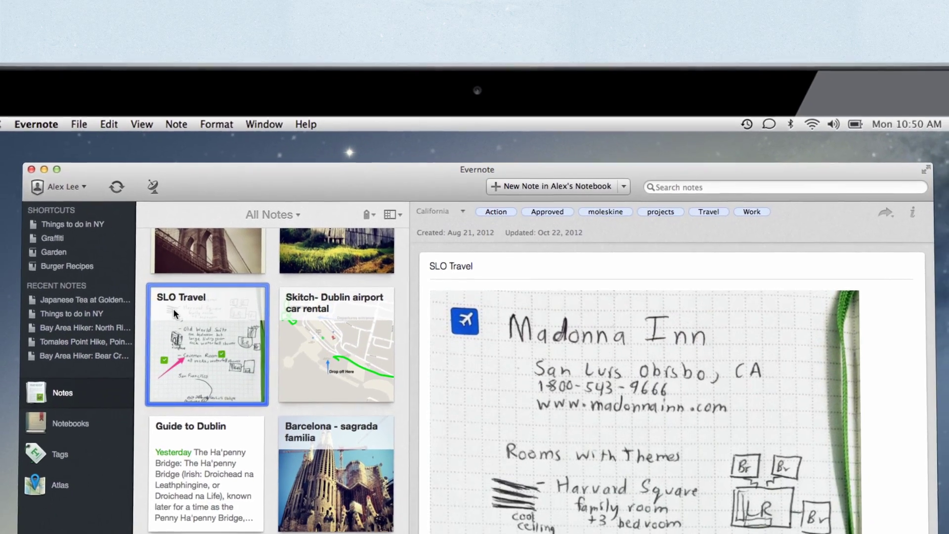
# In the notebooks grid, sort by Note Count then Name, and filter by 'Cali' to open California.
pyautogui.click(112, 424)
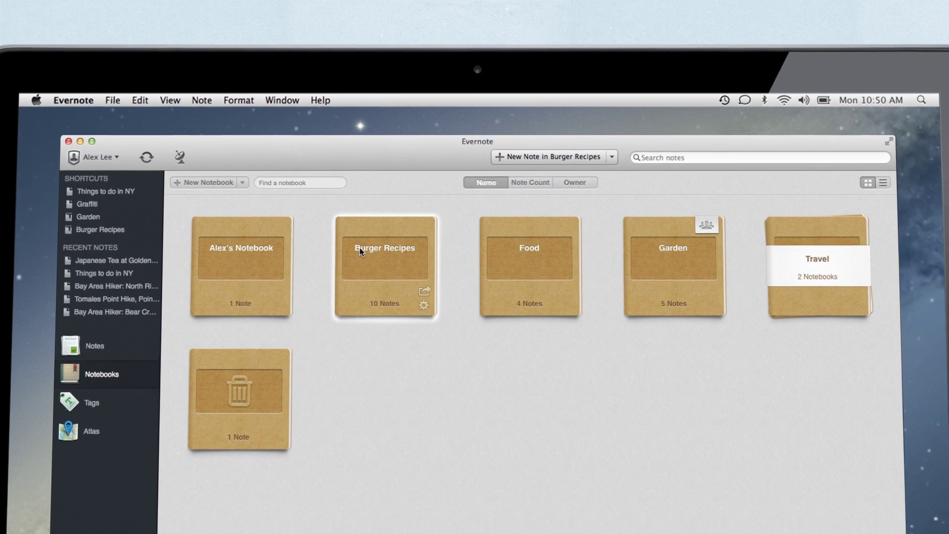
pyautogui.click(640, 222)
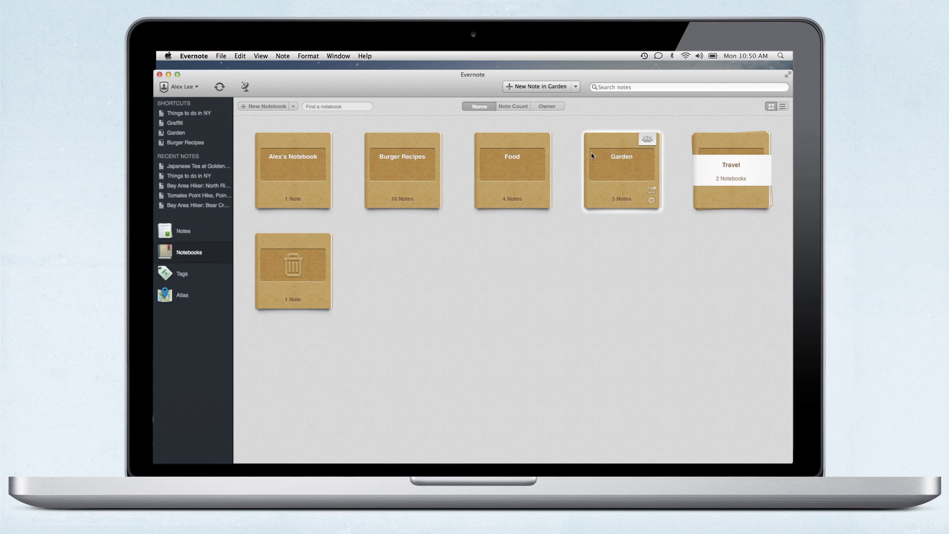
pyautogui.click(515, 108)
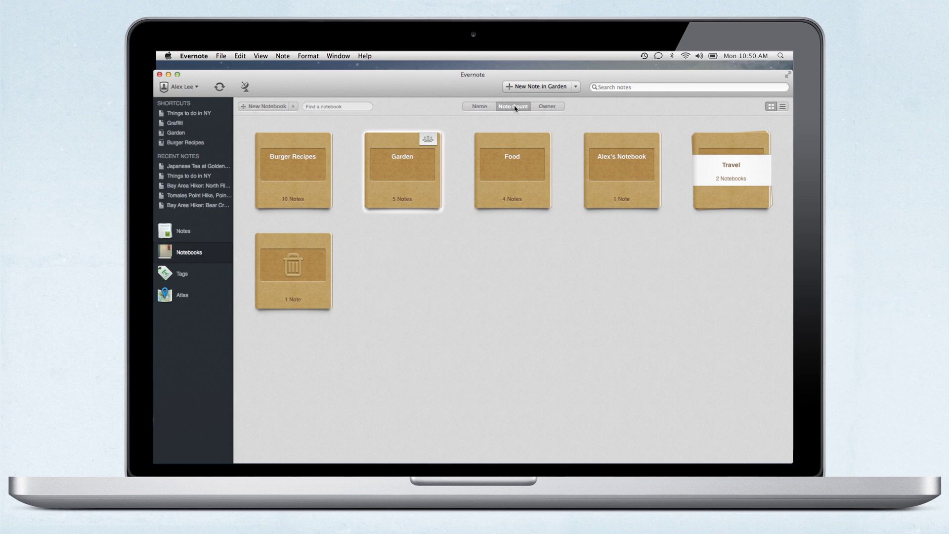
pyautogui.click(480, 106)
pyautogui.click(337, 106)
pyautogui.write('Cali')
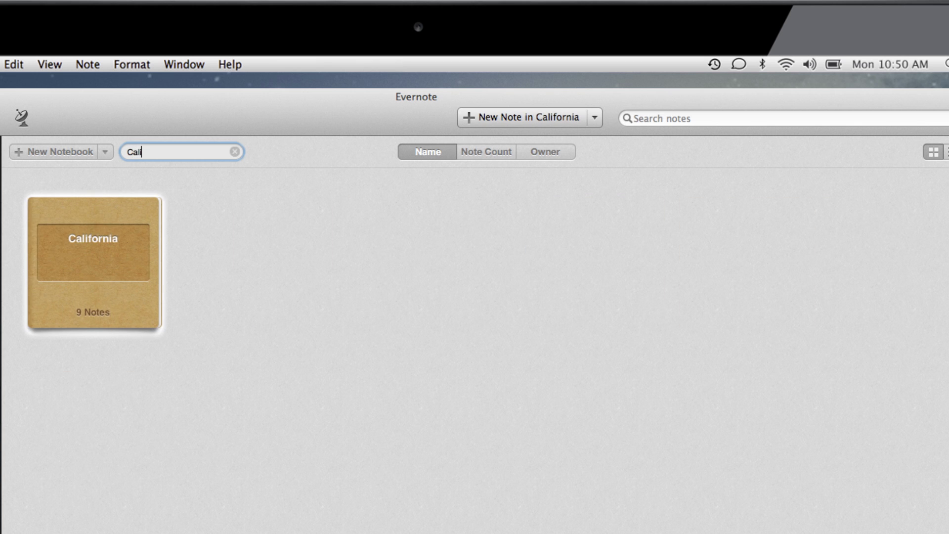
pyautogui.press('Return')
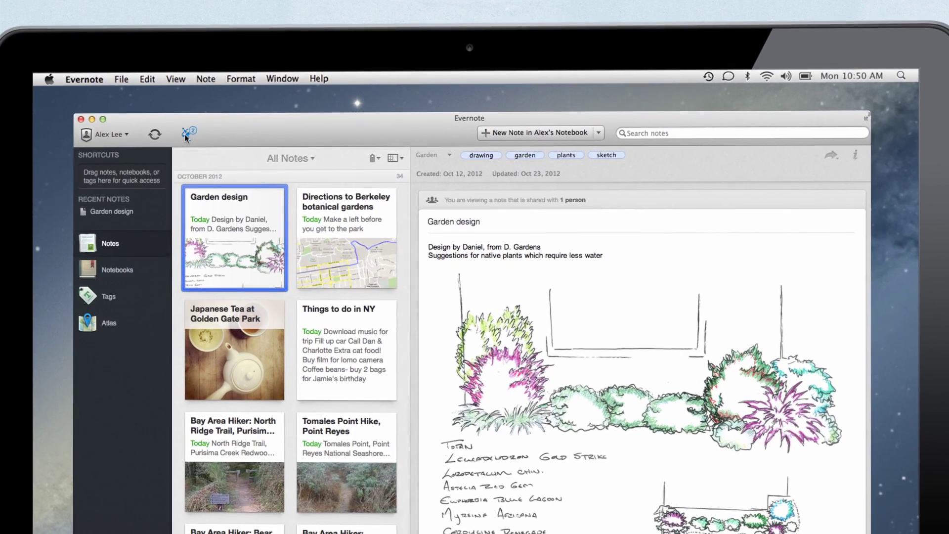
# Bring up the recent account activity popup to review the latest changes.
pyautogui.click(182, 124)
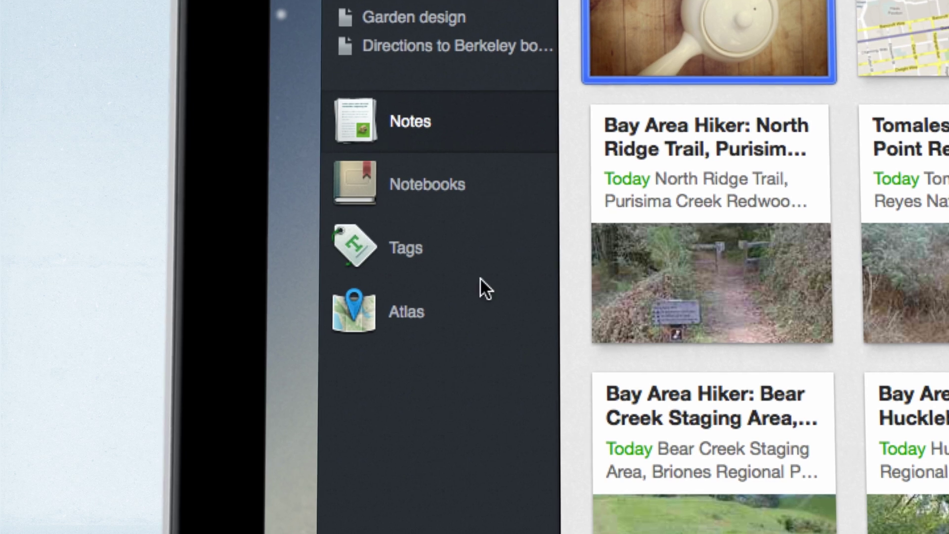
# Open Atlas, expand the All Notes map, and open the Food notes pinned there.
pyautogui.click(204, 287)
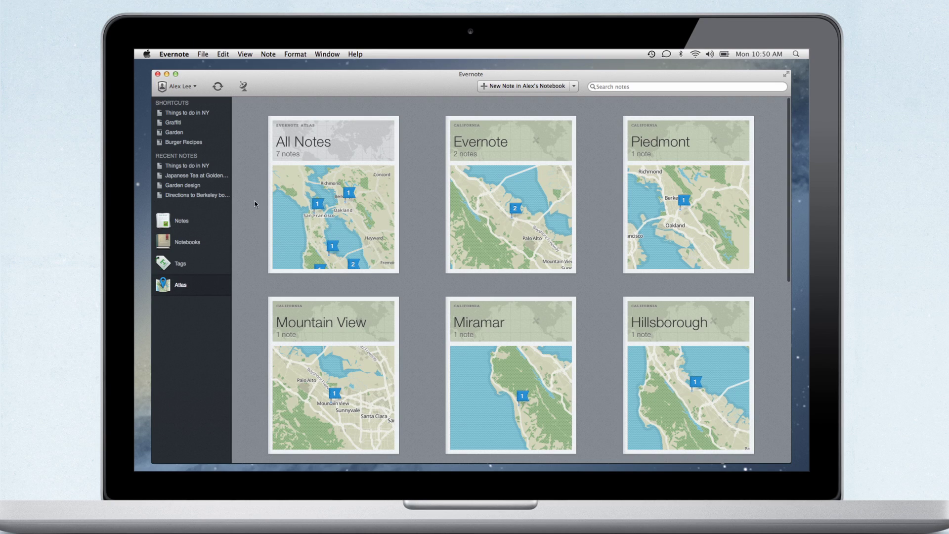
pyautogui.click(316, 154)
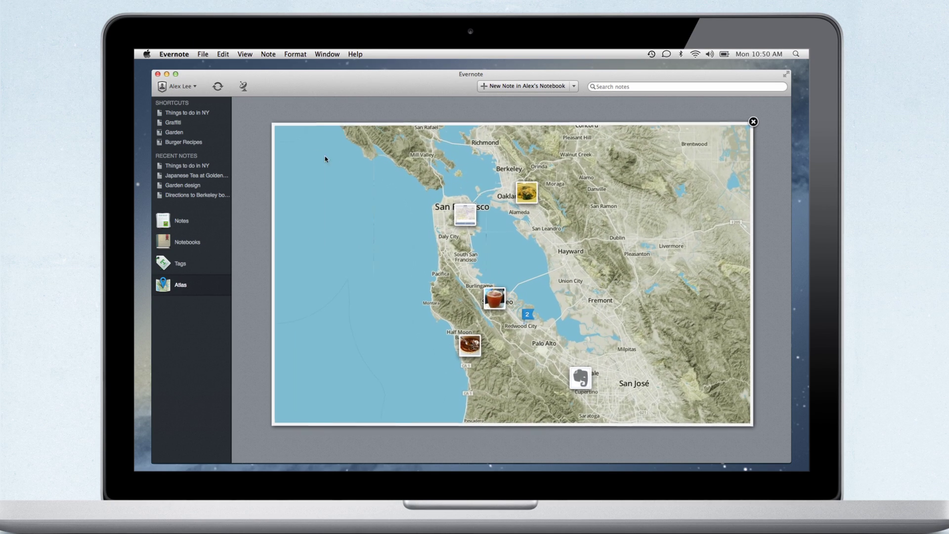
pyautogui.scroll(3, 510, 319)
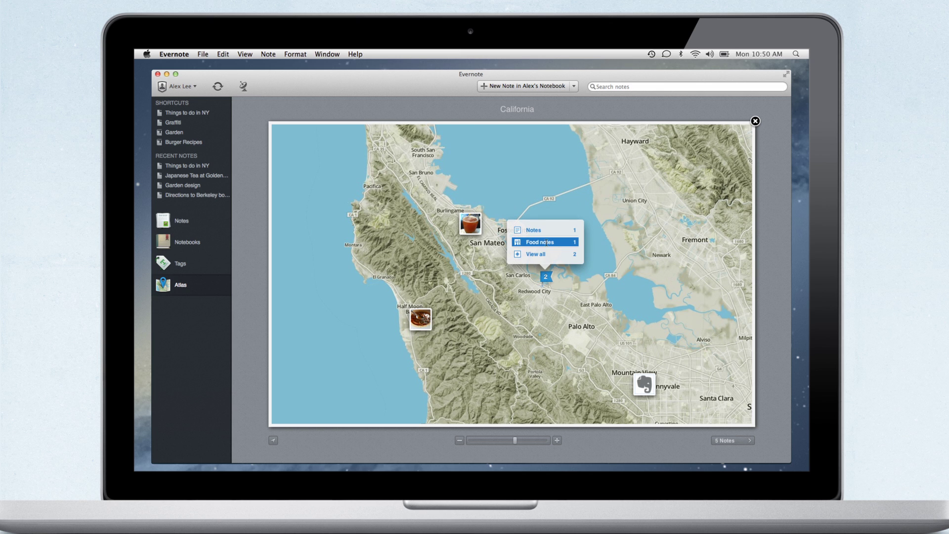
pyautogui.click(546, 242)
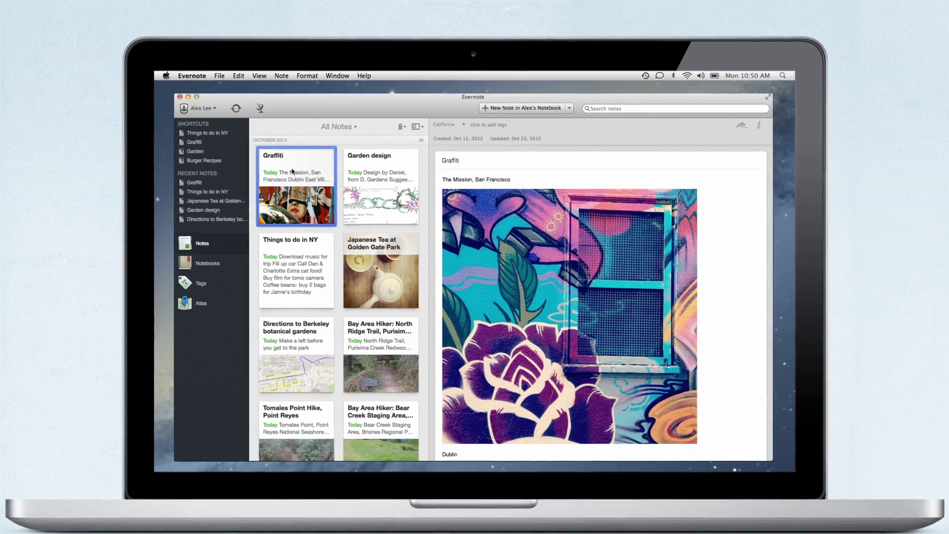
# Show the full notebook list in the sidebar and jump to the Food notebook.
pyautogui.rightClick(232, 264)
pyautogui.click(261, 263)
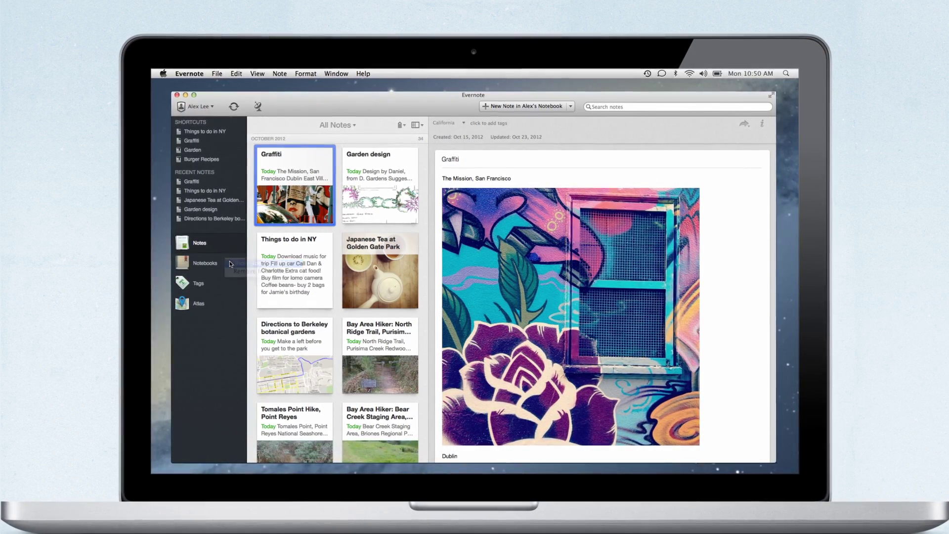
pyautogui.write('food')
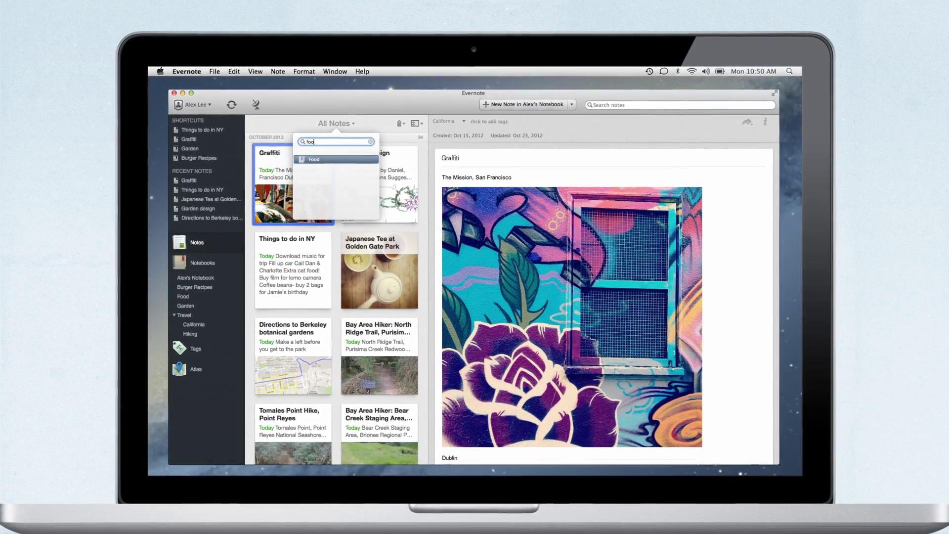
pyautogui.press('Return')
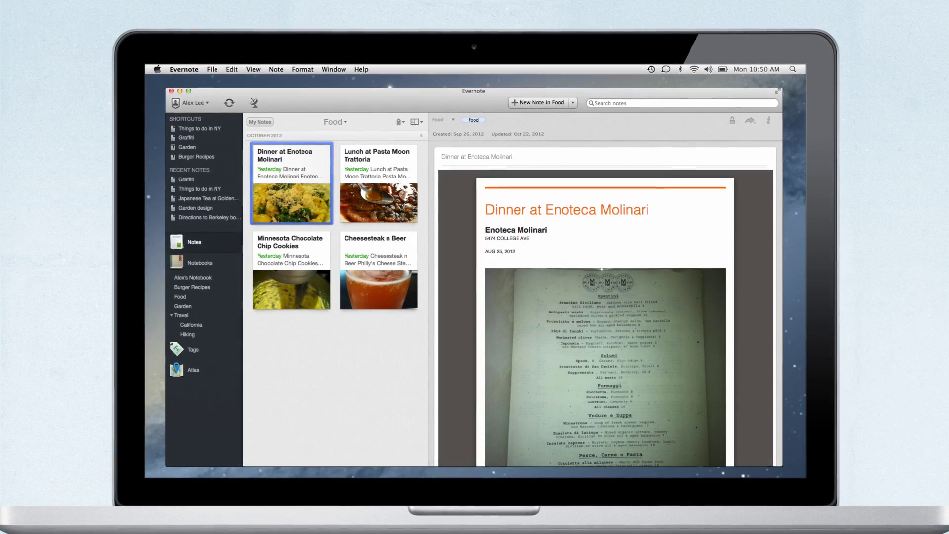